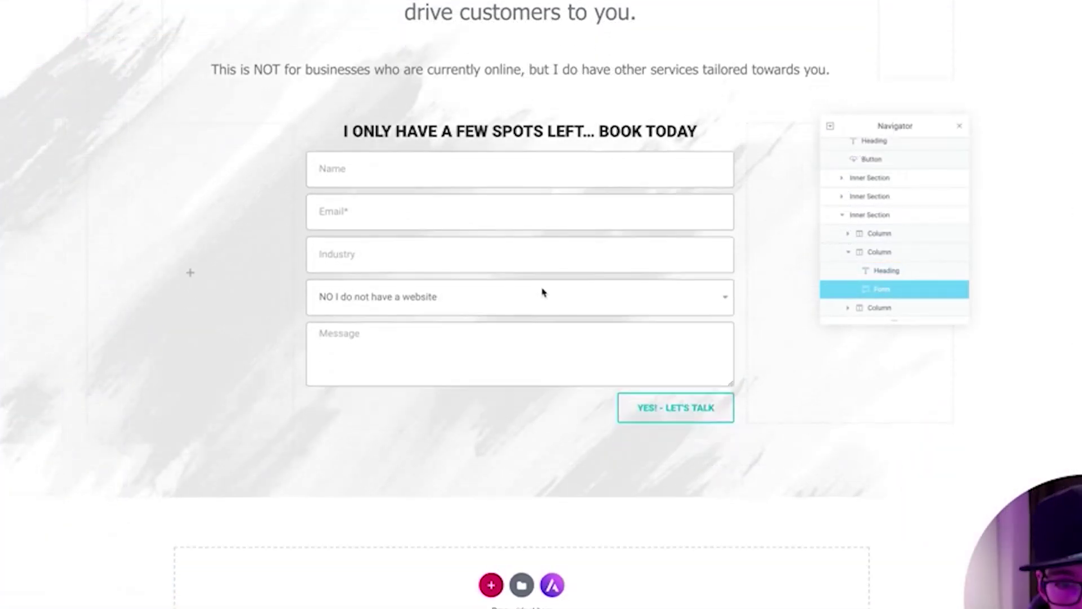
- Search the widgets for 'form' and drop a new Form widget below the existing lead form
{"action": "scroll", "coordinate": [543, 292], "scroll_direction": "down", "scroll_amount": 1}
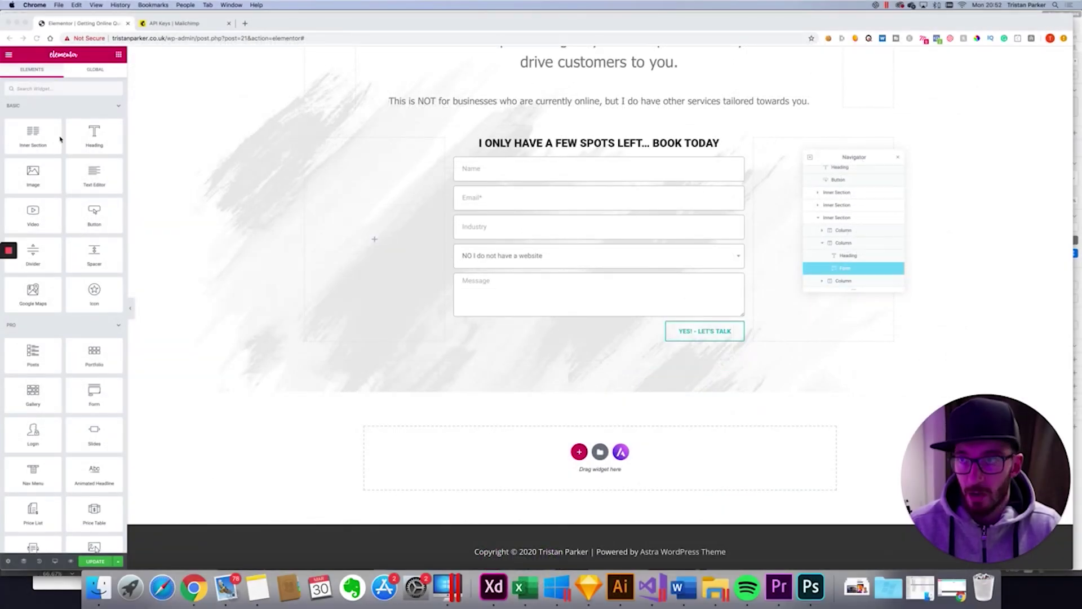
{"action": "left_click", "coordinate": [50, 88]}
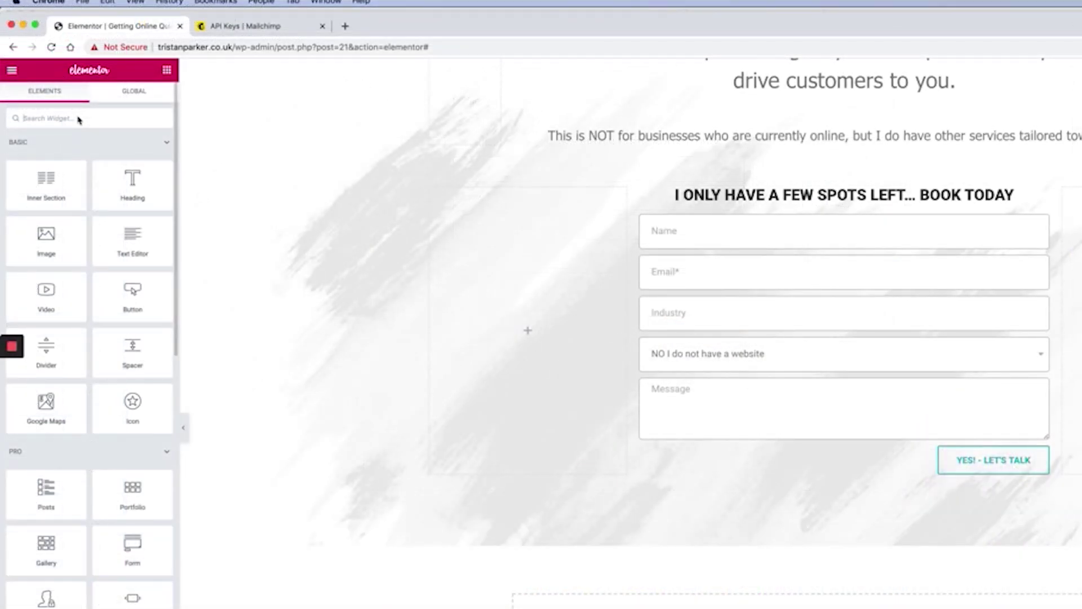
{"action": "type", "text": "form"}
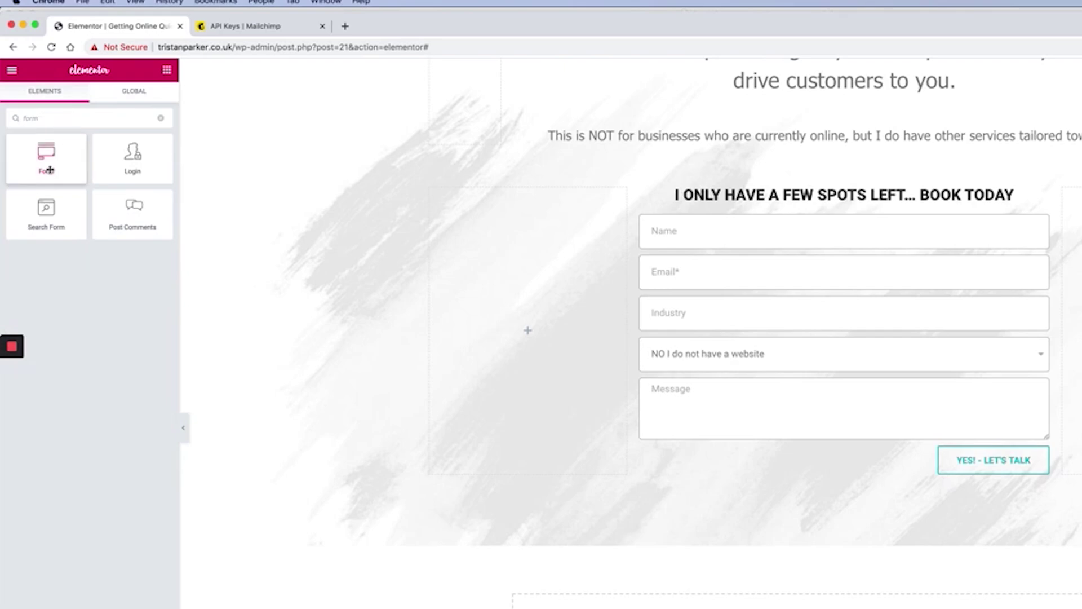
{"action": "left_click_drag", "start_coordinate": [50, 170], "coordinate": [765, 482]}
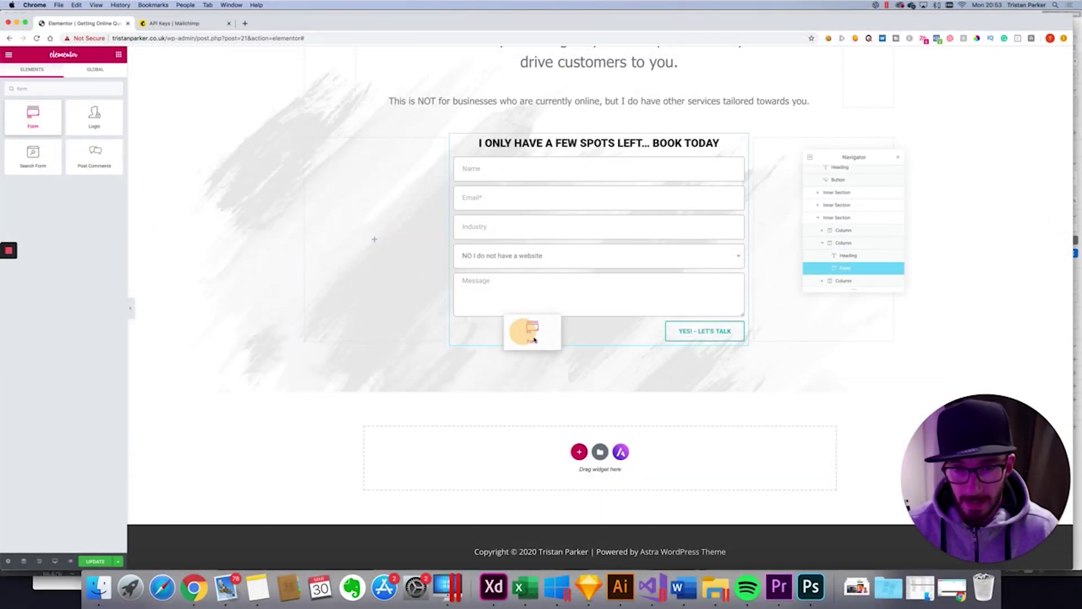
{"action": "left_click_drag", "start_coordinate": [543, 346], "coordinate": [519, 346]}
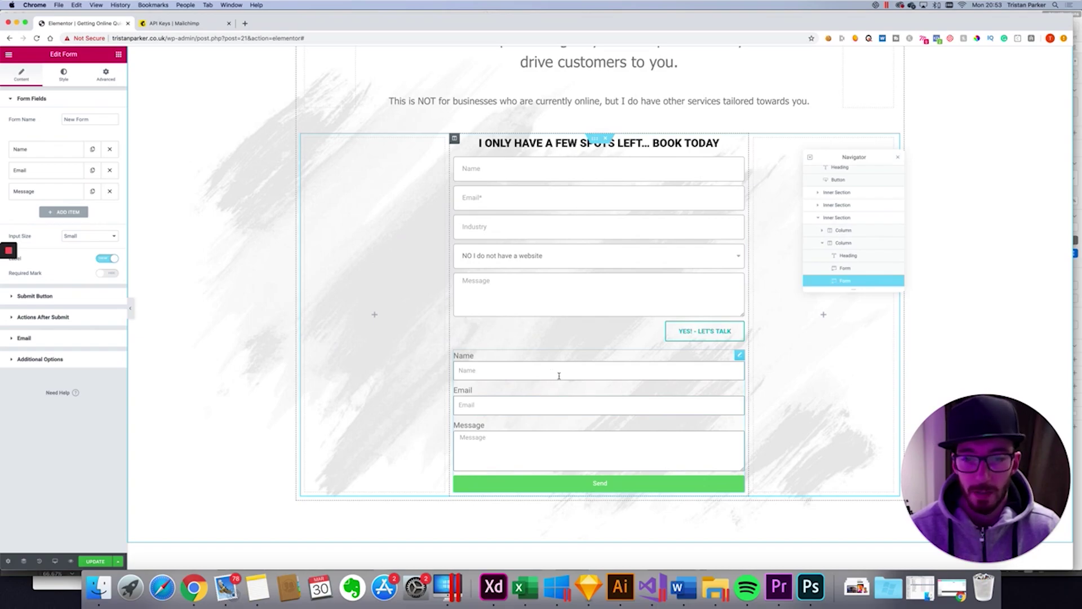
- Delete the newly added form and add MailChimp to the lead form's Actions After Submit alongside Email
{"action": "right_click", "coordinate": [740, 355]}
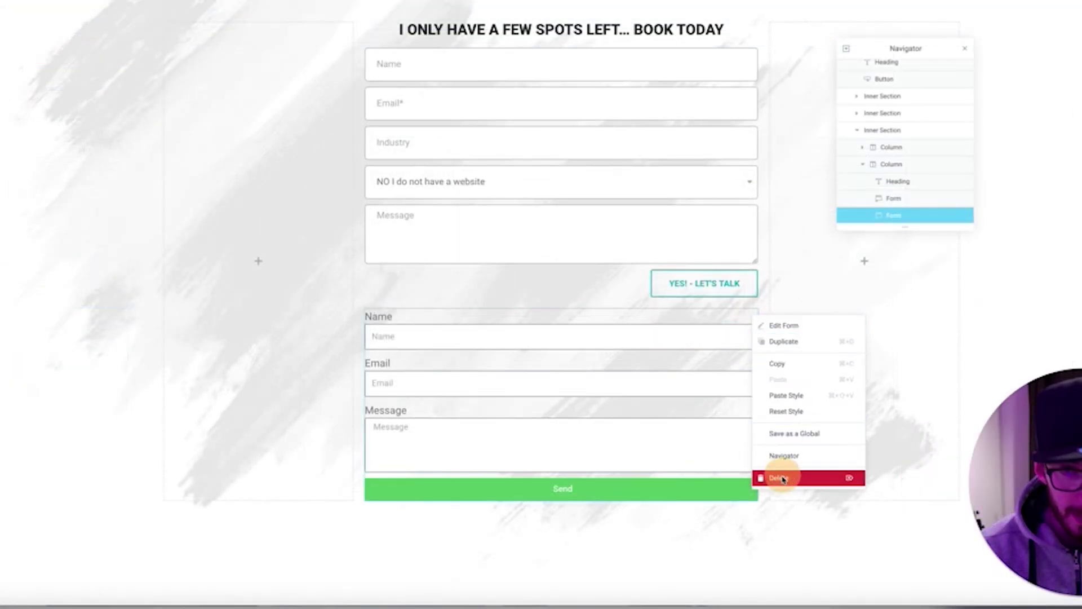
{"action": "left_click", "coordinate": [780, 478]}
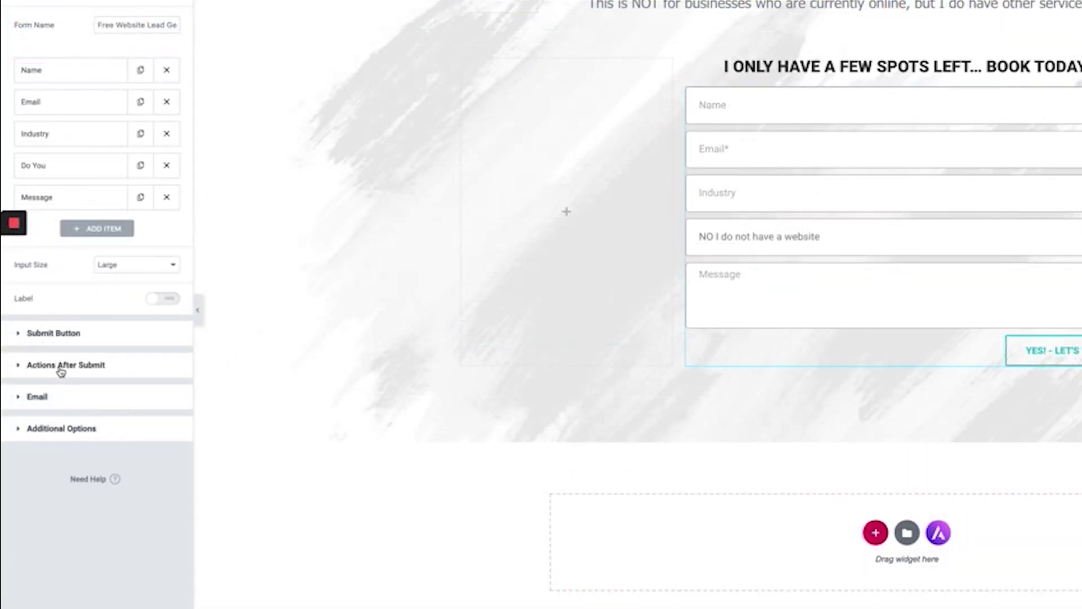
{"action": "left_click", "coordinate": [63, 366]}
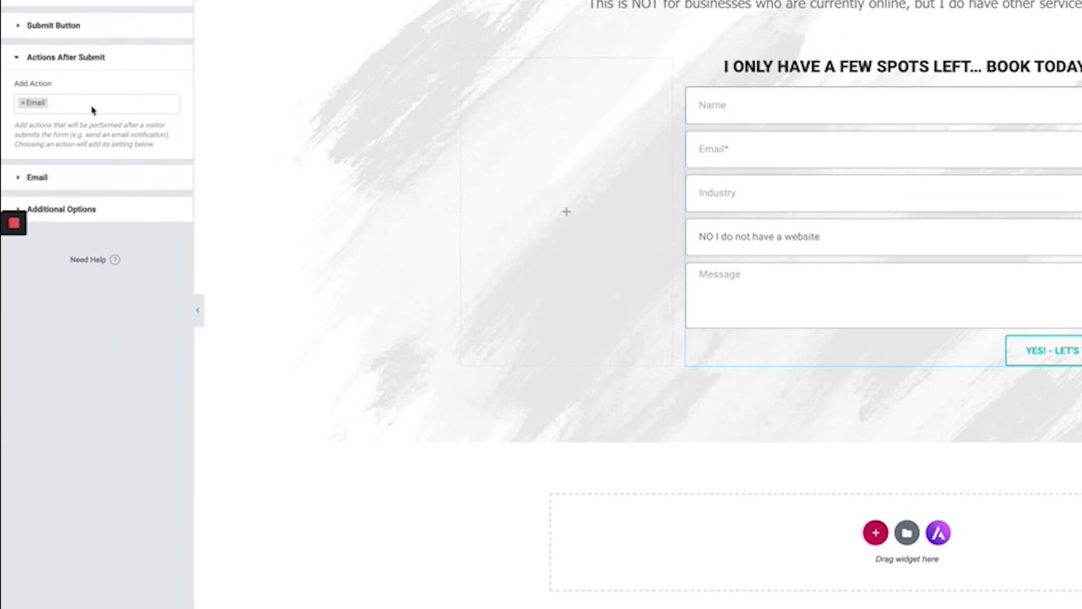
{"action": "left_click", "coordinate": [94, 110]}
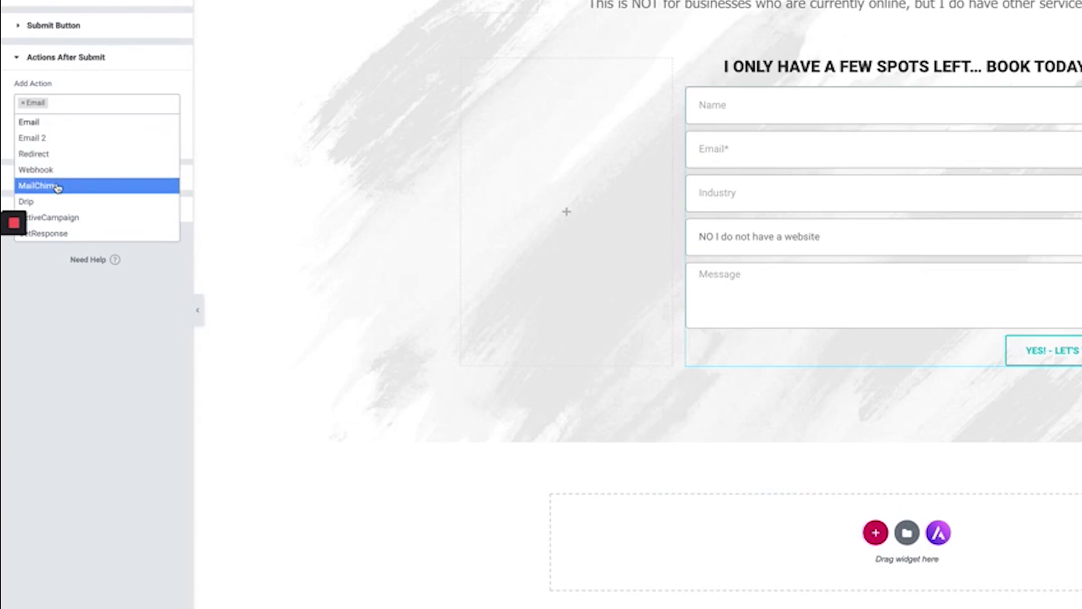
{"action": "type", "text": "mai"}
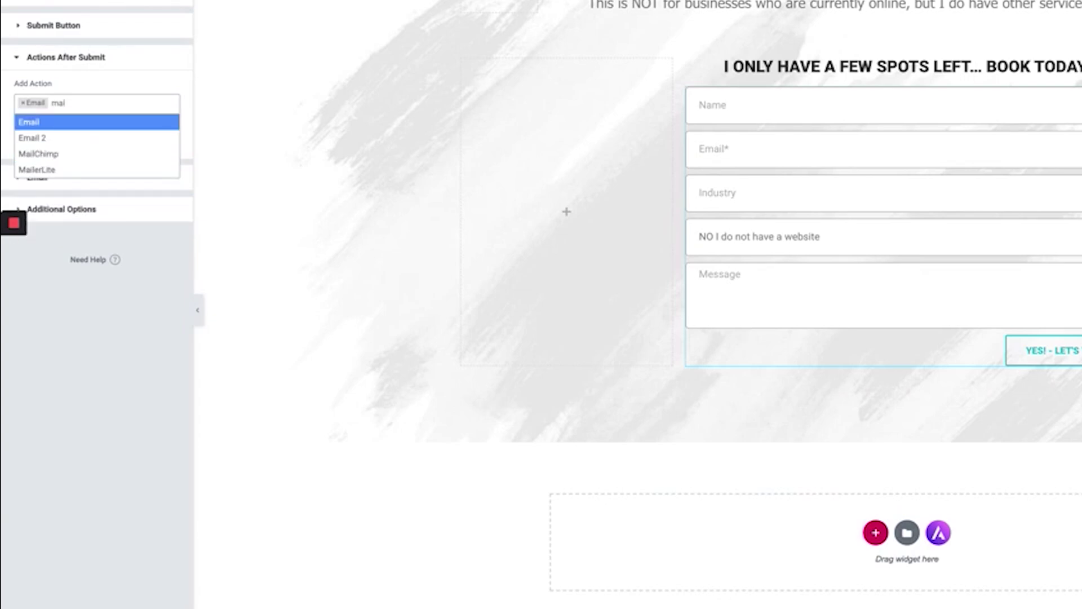
{"action": "left_click", "coordinate": [50, 159]}
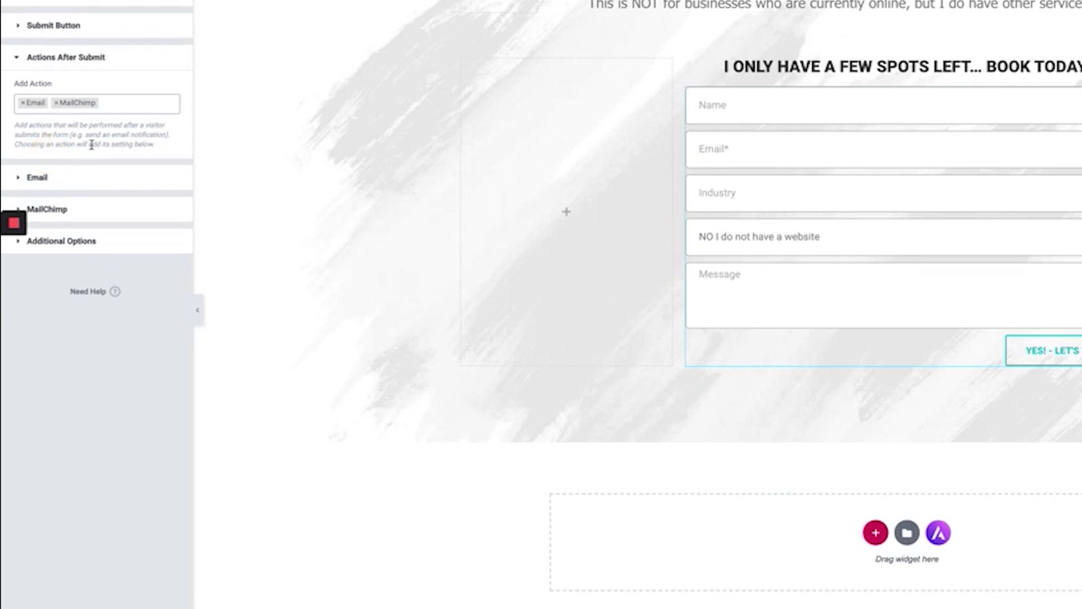
- Set the MailChimp section's API Key option to Custom and select the Custom API Key field's value
{"action": "left_click", "coordinate": [47, 209]}
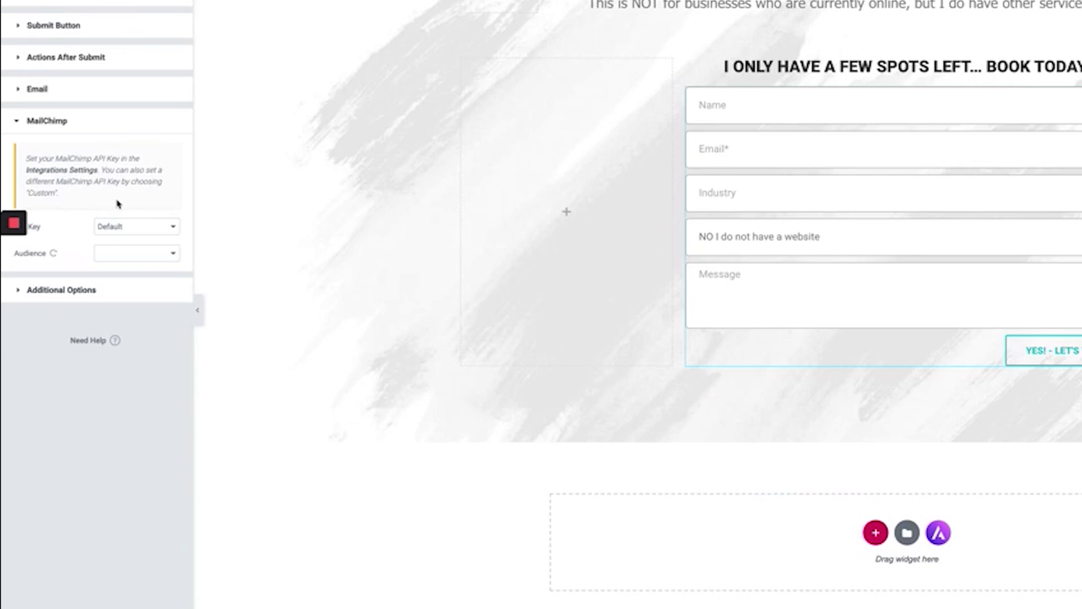
{"action": "left_click", "coordinate": [124, 233]}
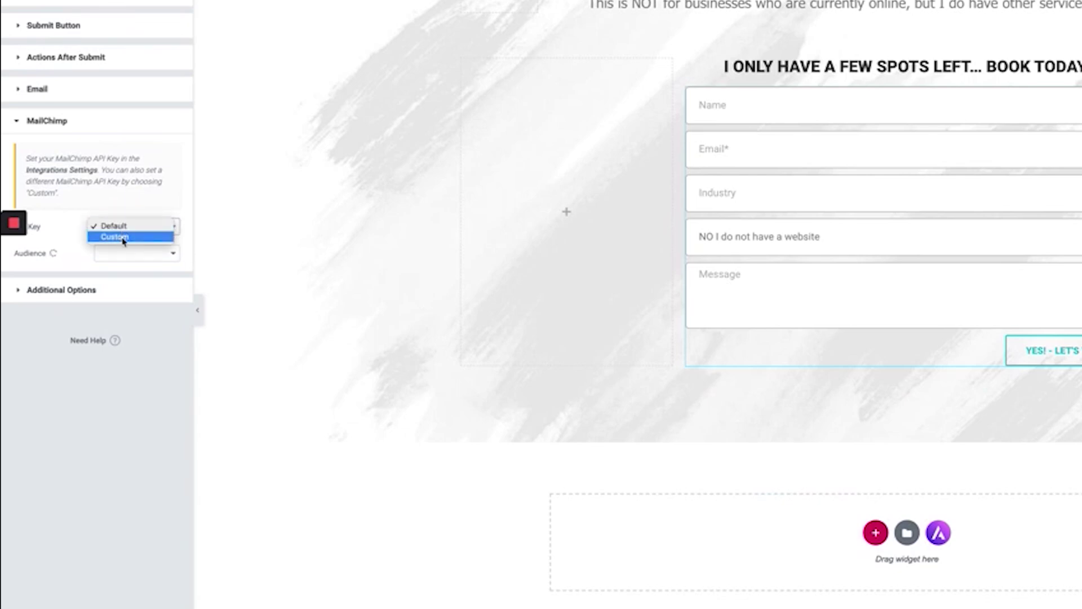
{"action": "left_click", "coordinate": [124, 241]}
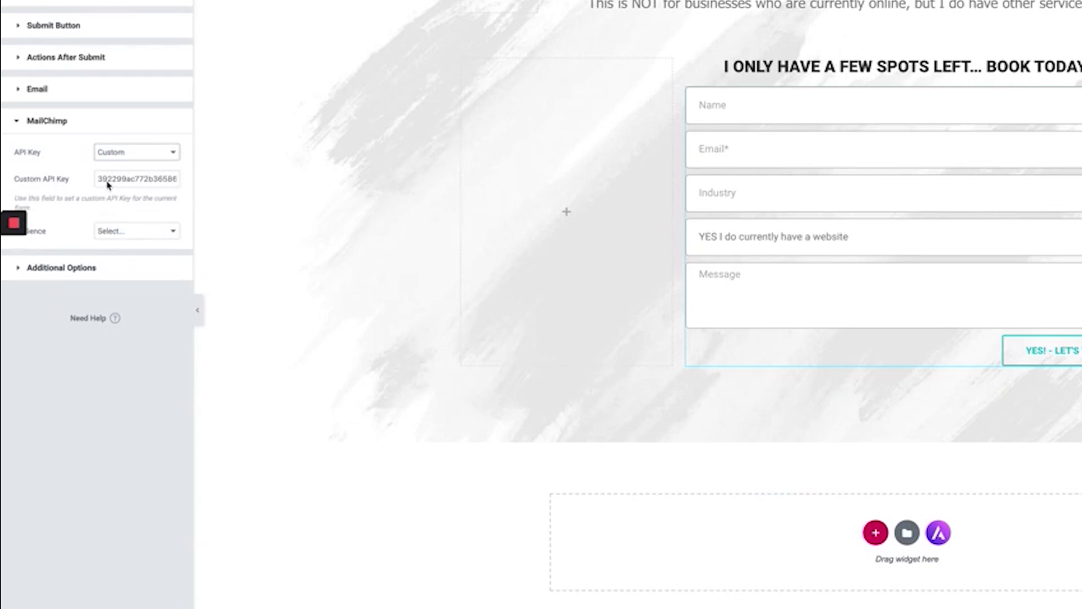
{"action": "left_click_drag", "start_coordinate": [107, 184], "coordinate": [188, 184]}
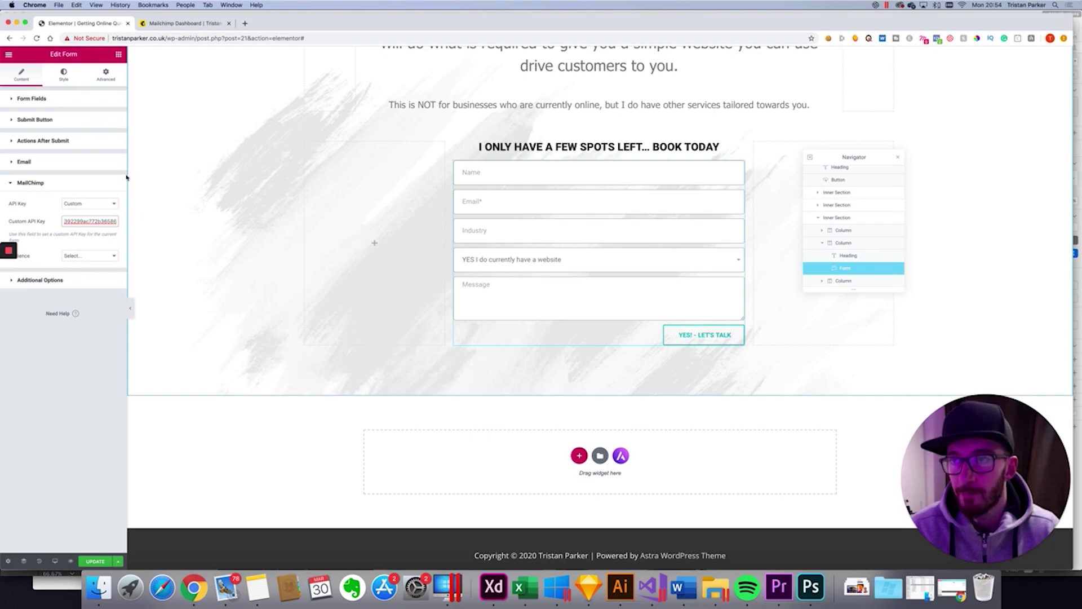
- Copy the existing key from Mailchimp's Account > Extras > API keys page into the Elementor form's Custom API Key
{"action": "left_click", "coordinate": [182, 23]}
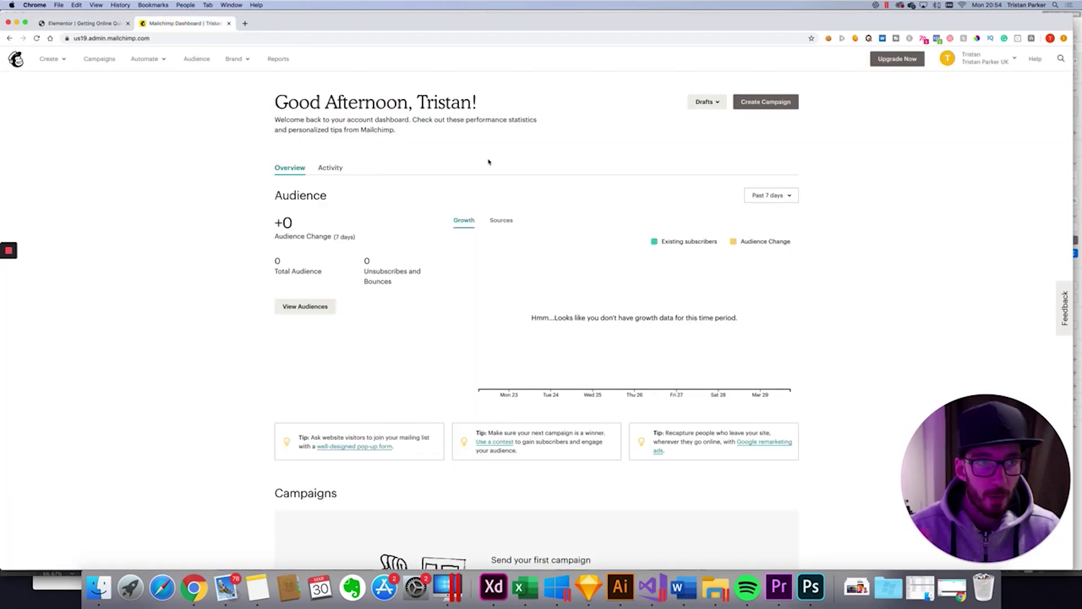
{"action": "left_click", "coordinate": [981, 59]}
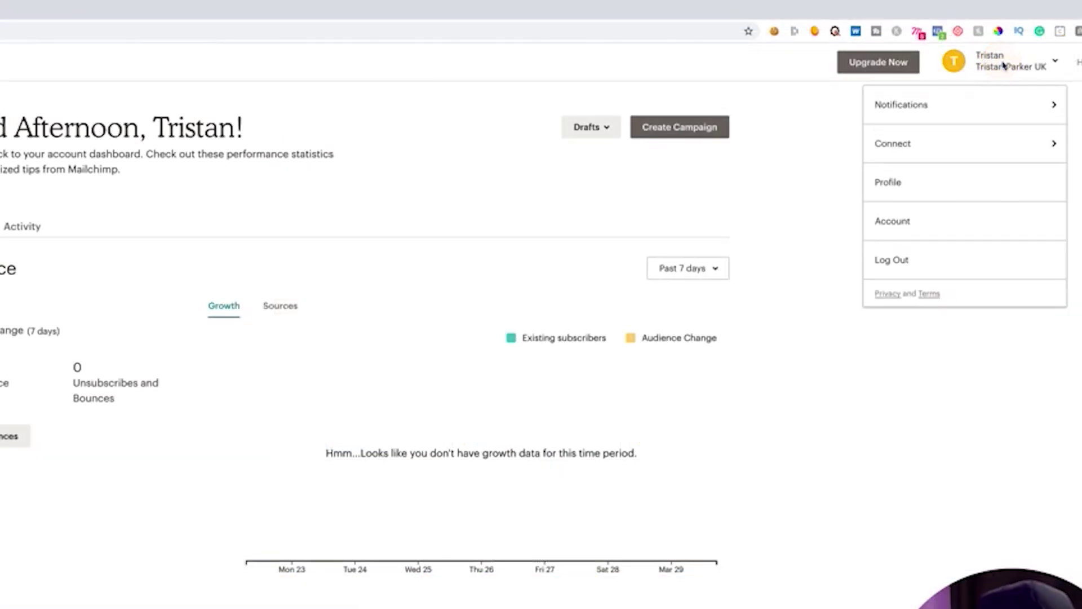
{"action": "left_click", "coordinate": [925, 225]}
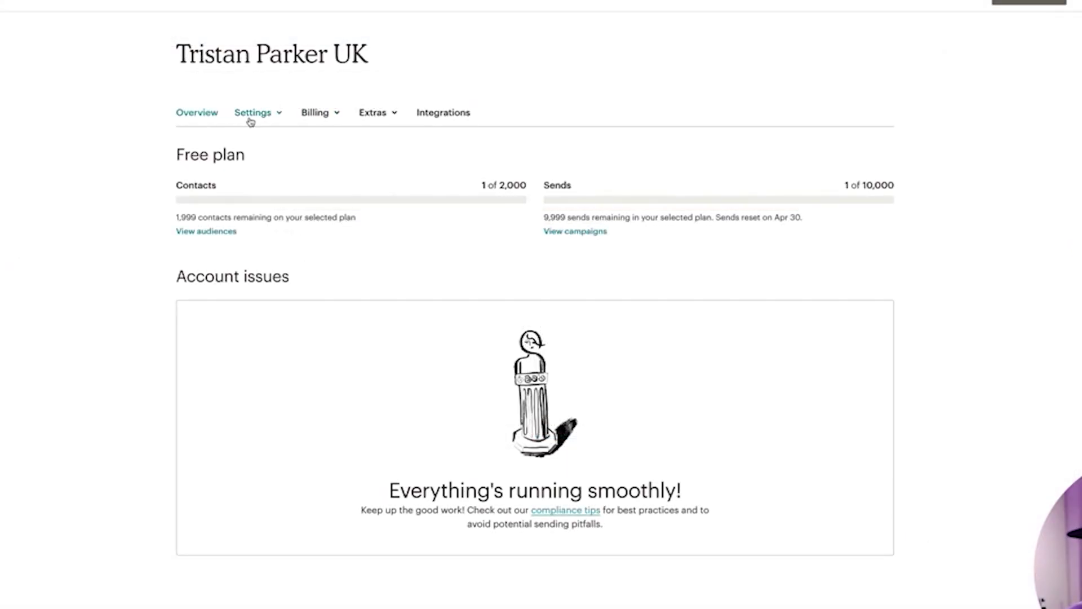
{"action": "left_click", "coordinate": [374, 115]}
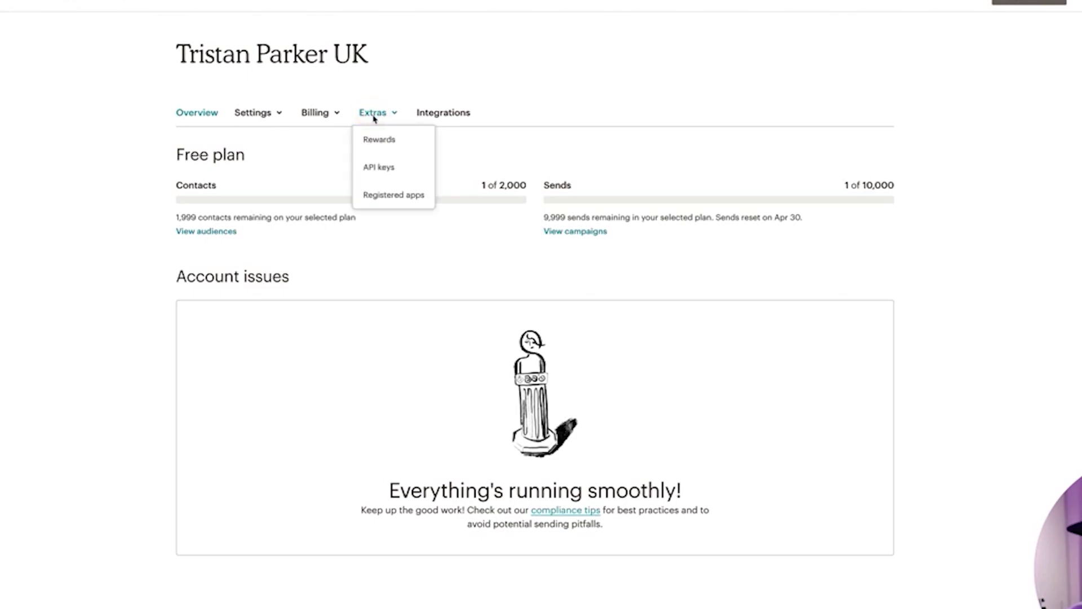
{"action": "left_click", "coordinate": [380, 170]}
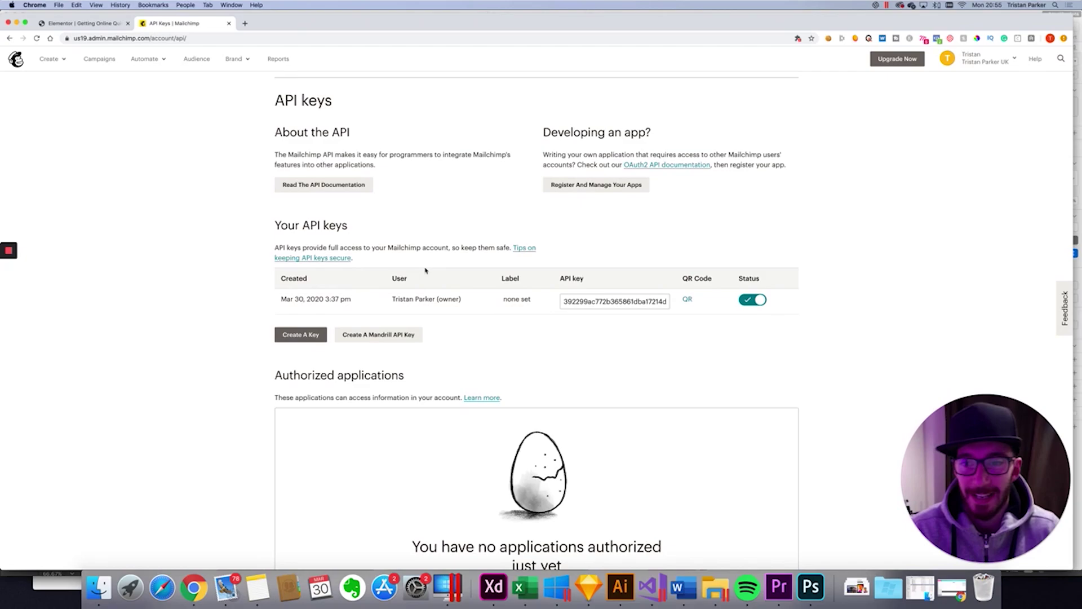
{"action": "scroll", "coordinate": [425, 270], "scroll_direction": "down", "scroll_amount": 3}
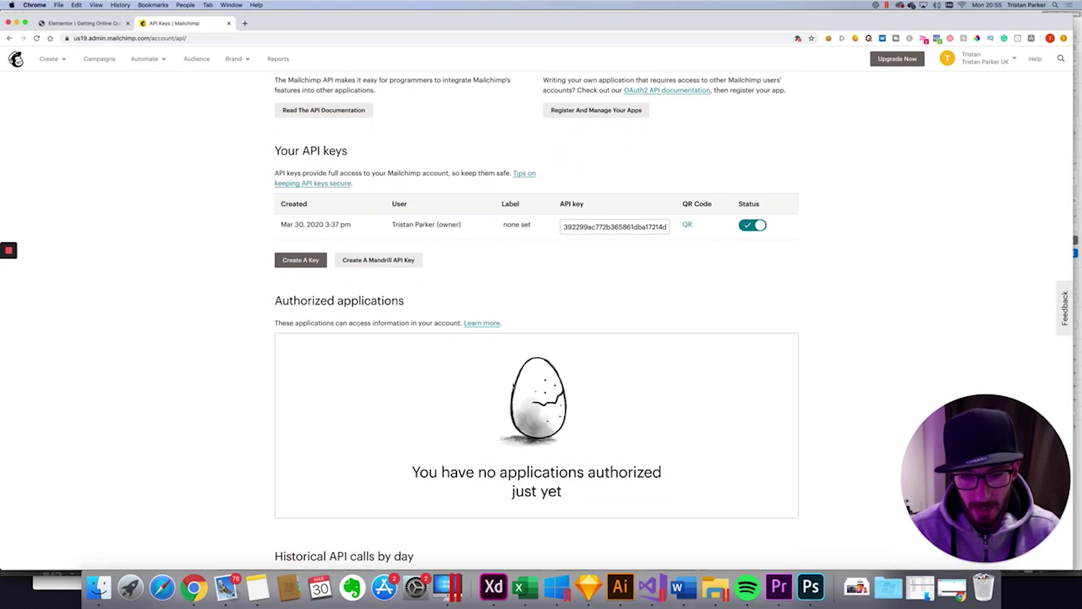
{"action": "scroll", "coordinate": [528, 404], "scroll_direction": "up", "scroll_amount": 2}
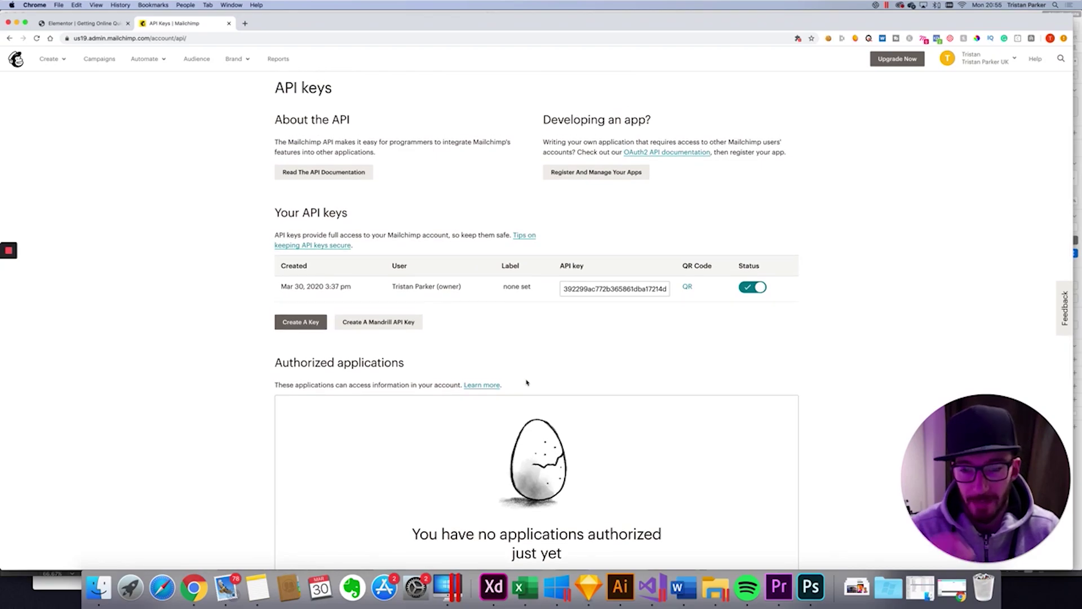
{"action": "left_click", "coordinate": [586, 291]}
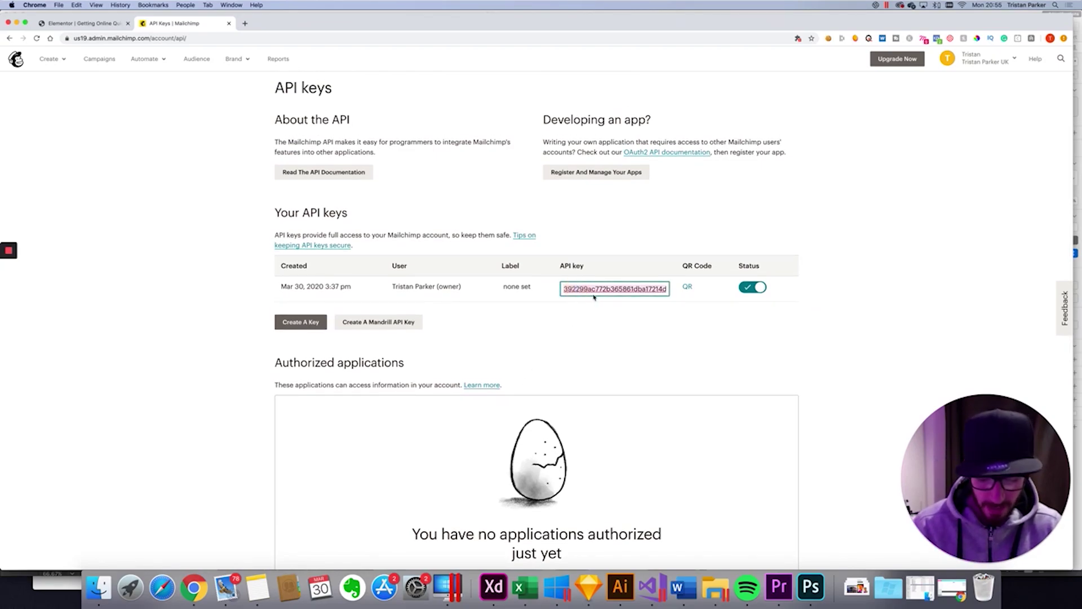
{"action": "scroll", "coordinate": [582, 304], "scroll_direction": "up", "scroll_amount": 1}
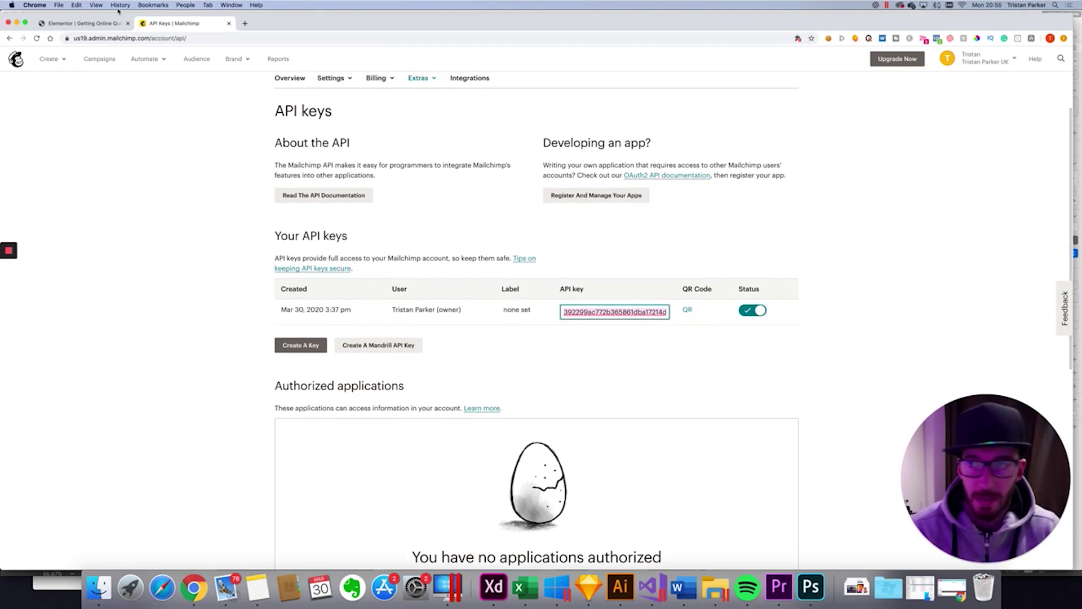
{"action": "left_click", "coordinate": [85, 24]}
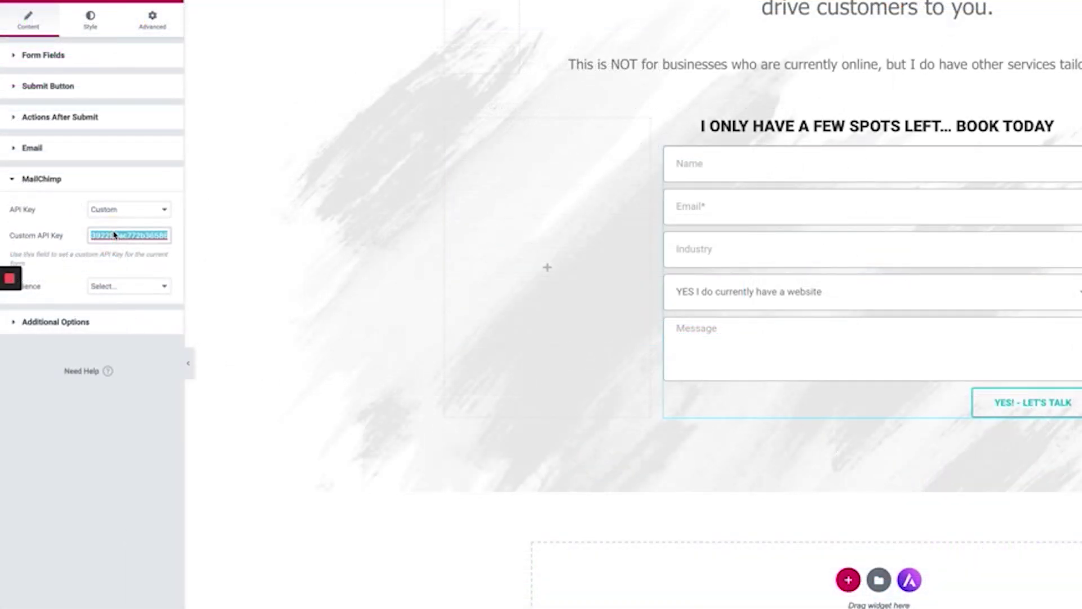
- Choose the account's audience in the MailChimp Audience dropdown and check the empty Groups list
{"action": "left_click", "coordinate": [114, 288]}
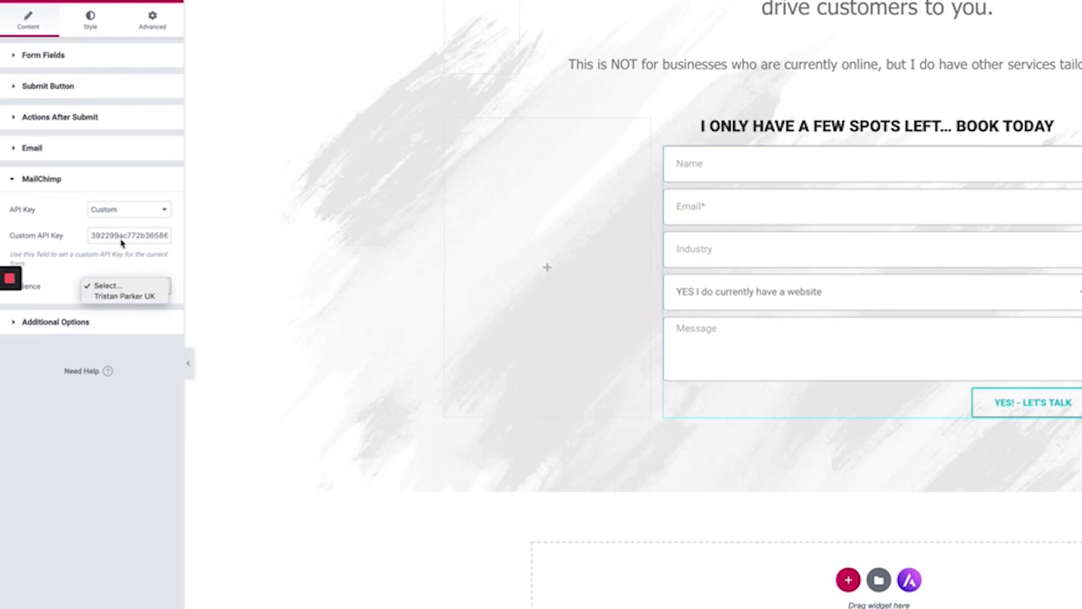
{"action": "left_click", "coordinate": [124, 296]}
{"action": "left_click", "coordinate": [47, 325]}
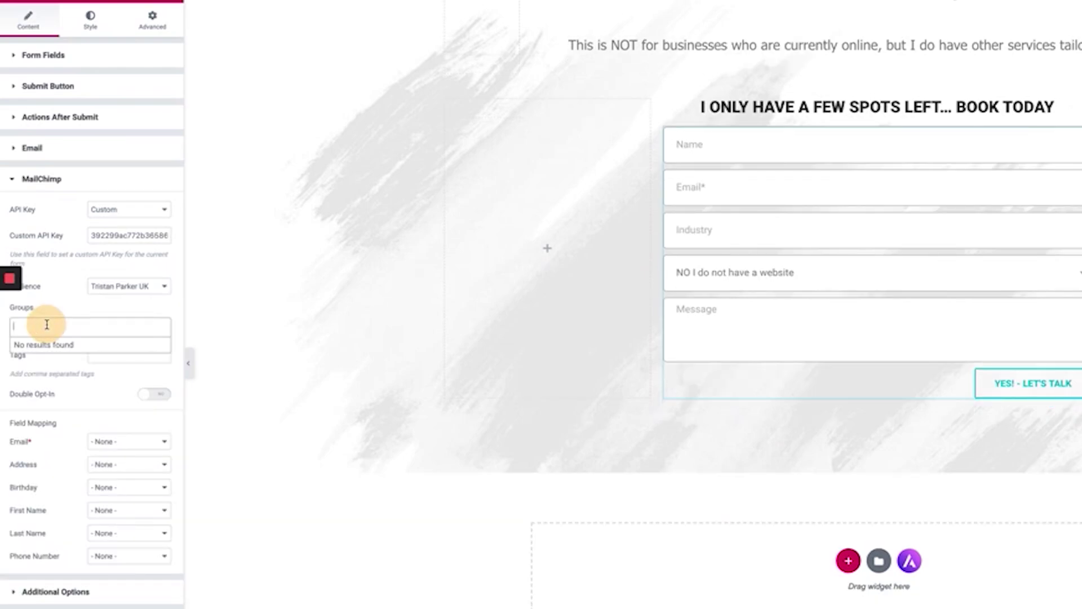
{"action": "left_click", "coordinate": [48, 310]}
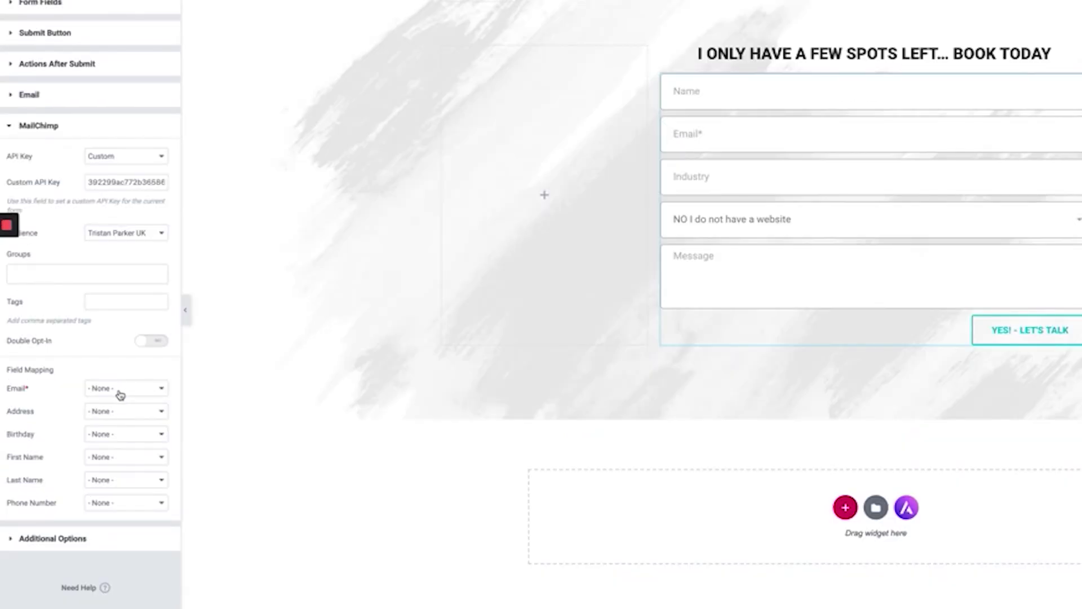
- Map Mailchimp's Email* to the form's Email and First Name to Name, leaving Address as None
{"action": "left_click", "coordinate": [87, 363]}
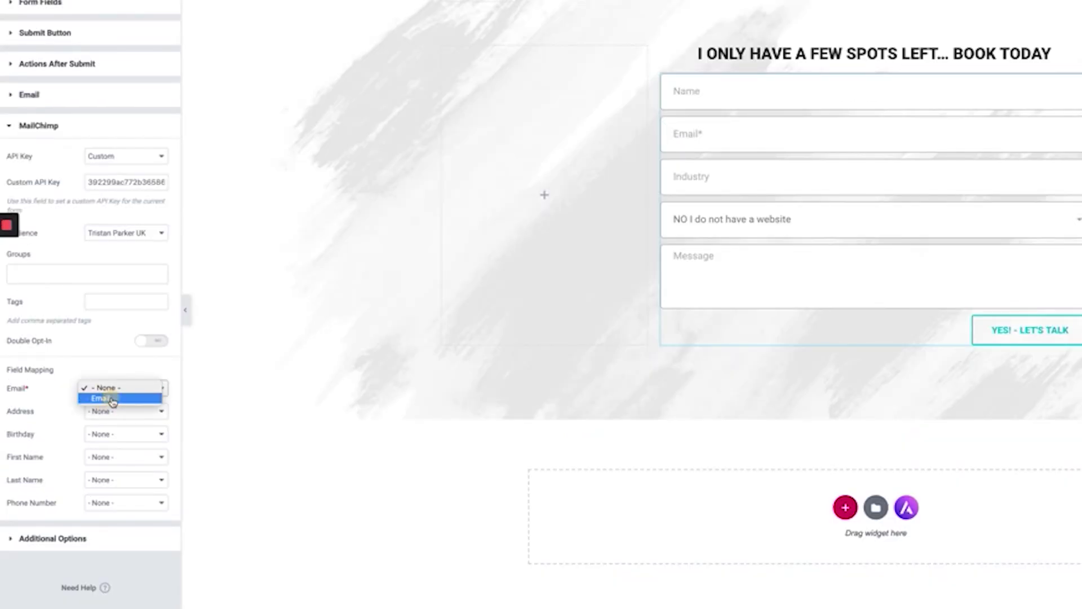
{"action": "left_click", "coordinate": [112, 398]}
{"action": "left_click", "coordinate": [116, 415]}
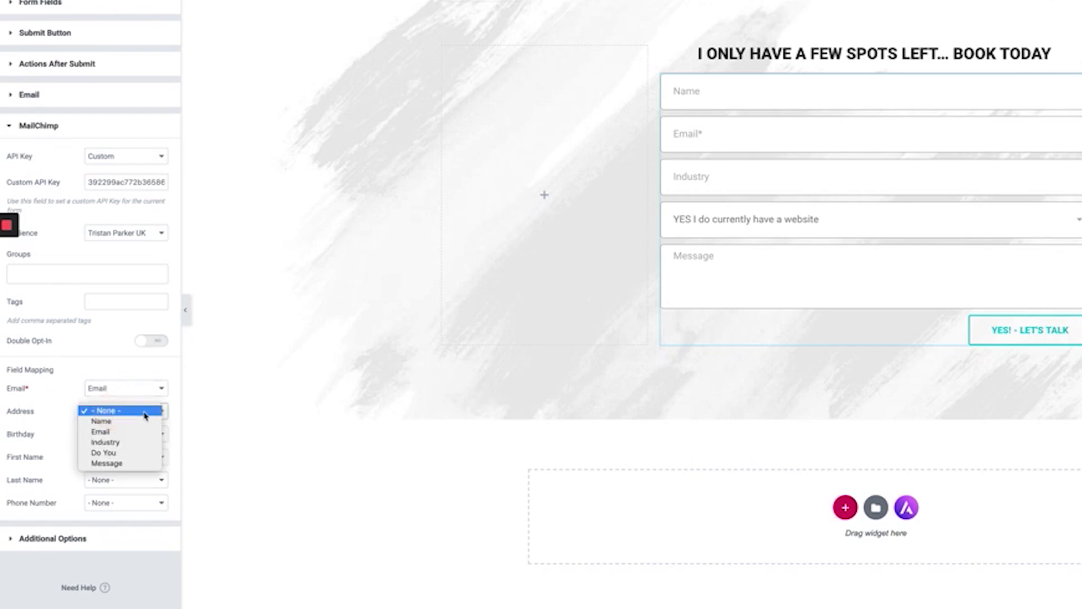
{"action": "left_click", "coordinate": [46, 413]}
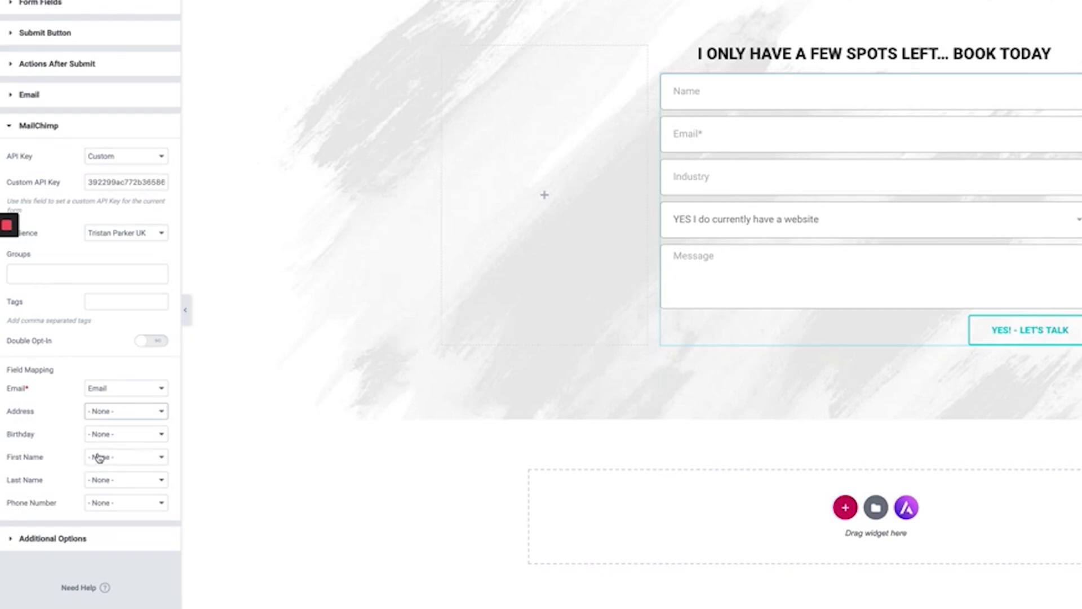
{"action": "left_click", "coordinate": [98, 456]}
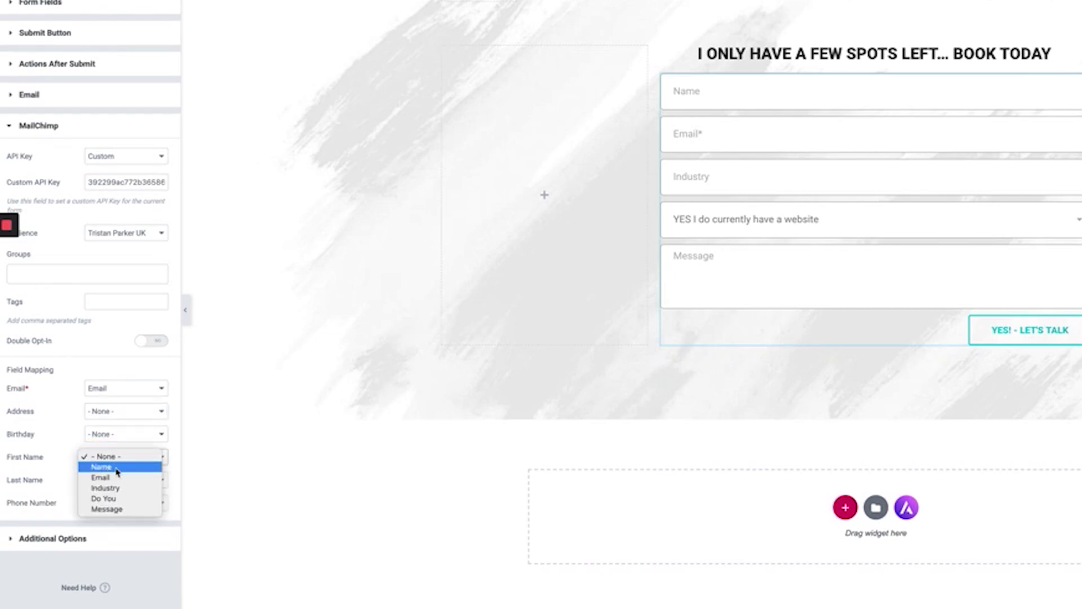
{"action": "left_click", "coordinate": [115, 468]}
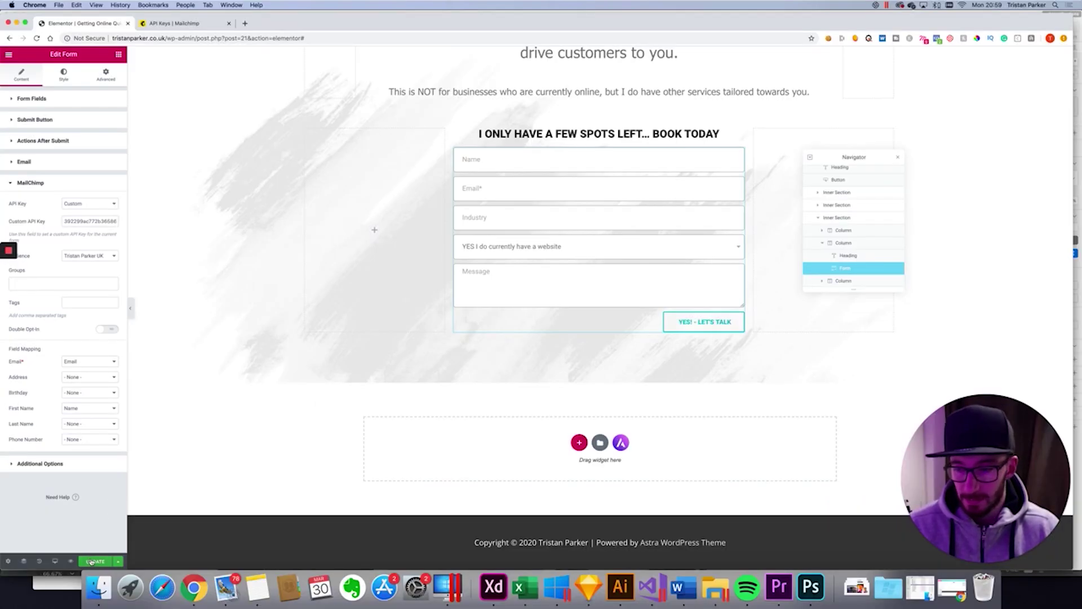
- Update the page, then fill in and submit a test entry via YES! - LET'S TALK in the preview
{"action": "left_click", "coordinate": [92, 561]}
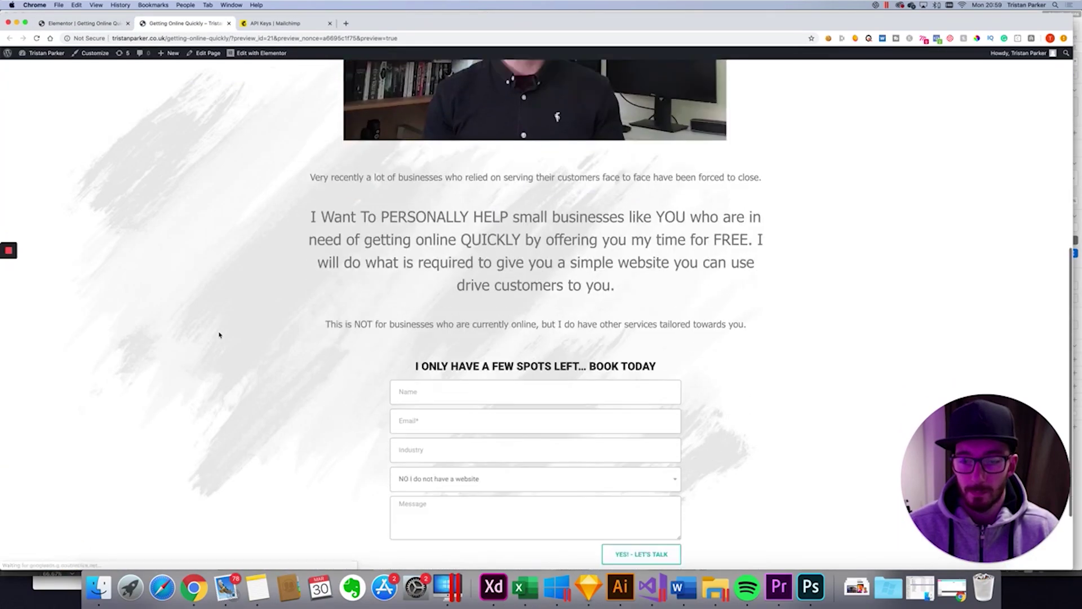
{"action": "left_click", "coordinate": [428, 303]}
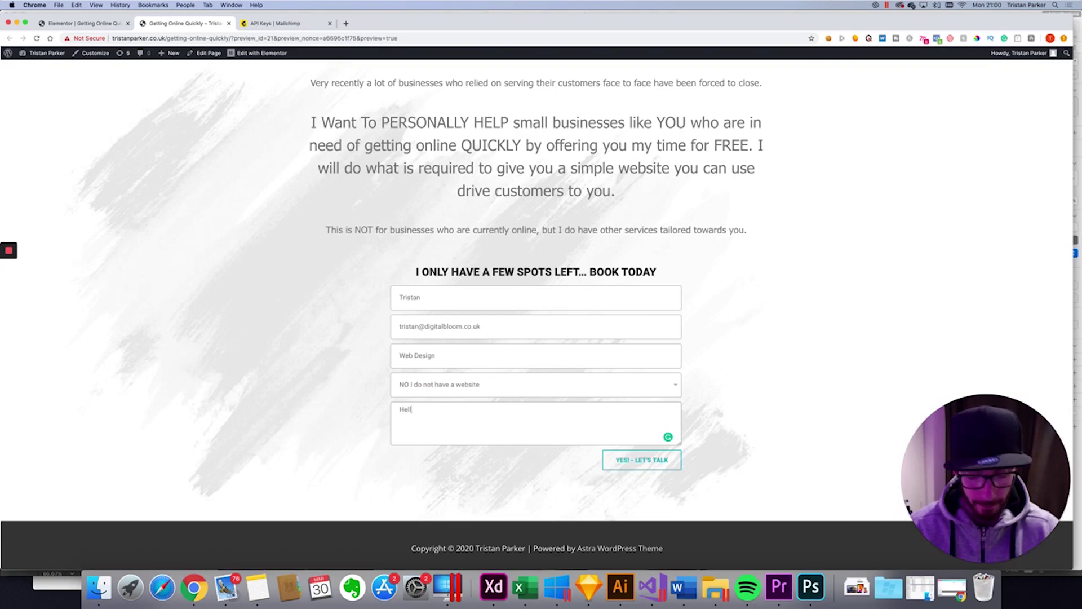
{"action": "left_click", "coordinate": [641, 459]}
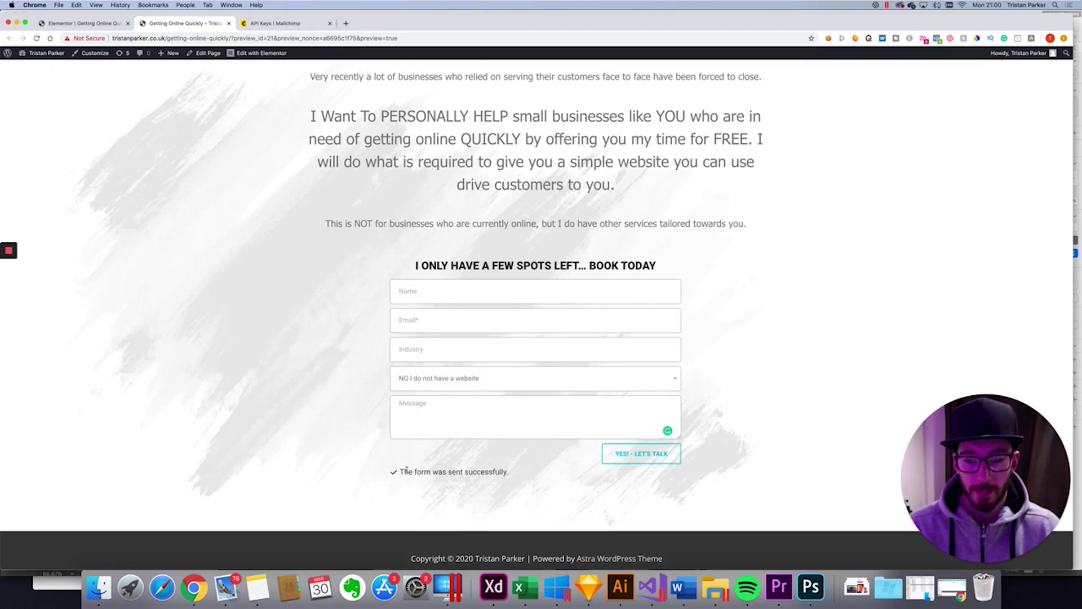
- Open Mailchimp's Audience dashboard (2 contacts) and its New Contacts list
{"action": "left_click", "coordinate": [277, 24]}
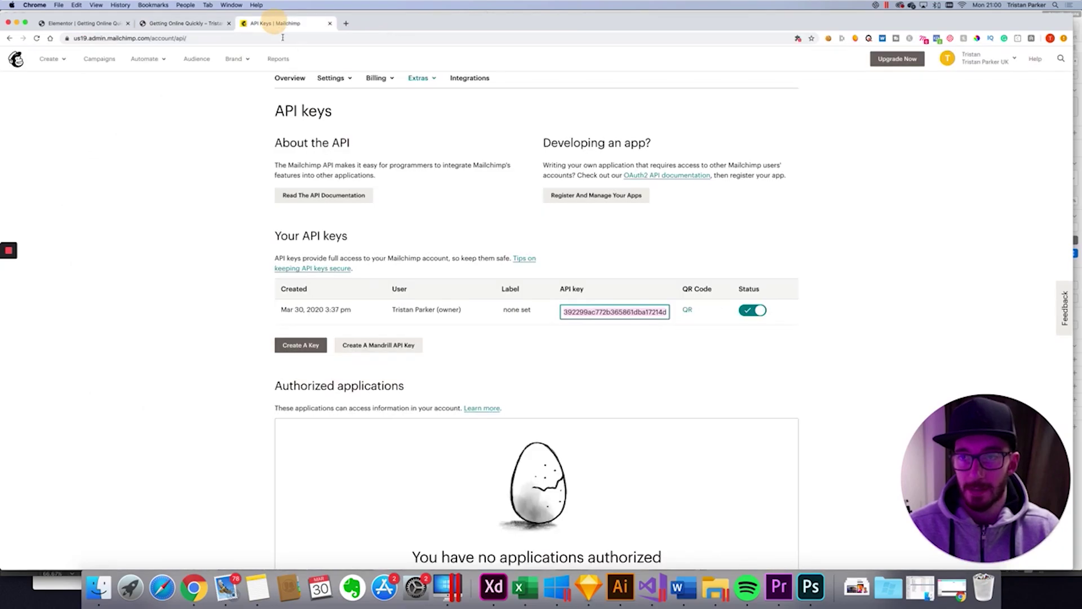
{"action": "scroll", "coordinate": [276, 137], "scroll_direction": "up", "scroll_amount": 2}
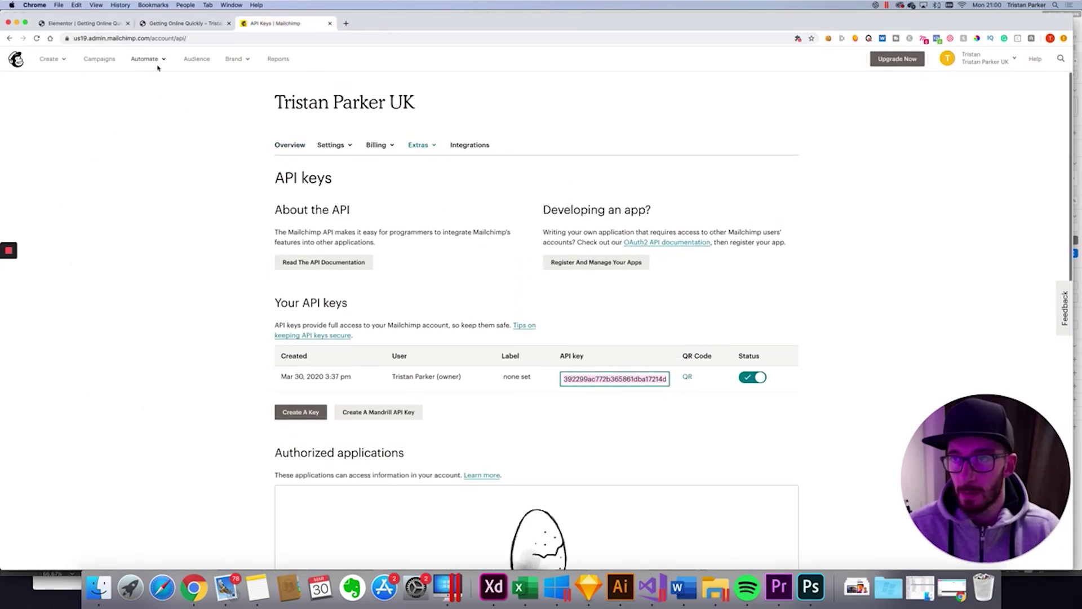
{"action": "left_click", "coordinate": [190, 61]}
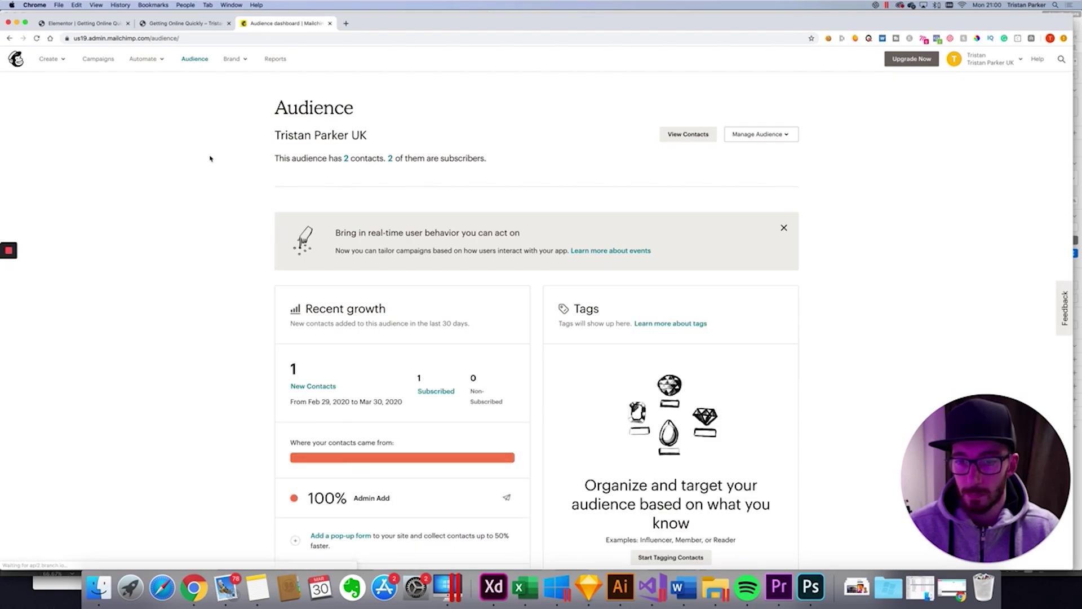
{"action": "left_click", "coordinate": [310, 388]}
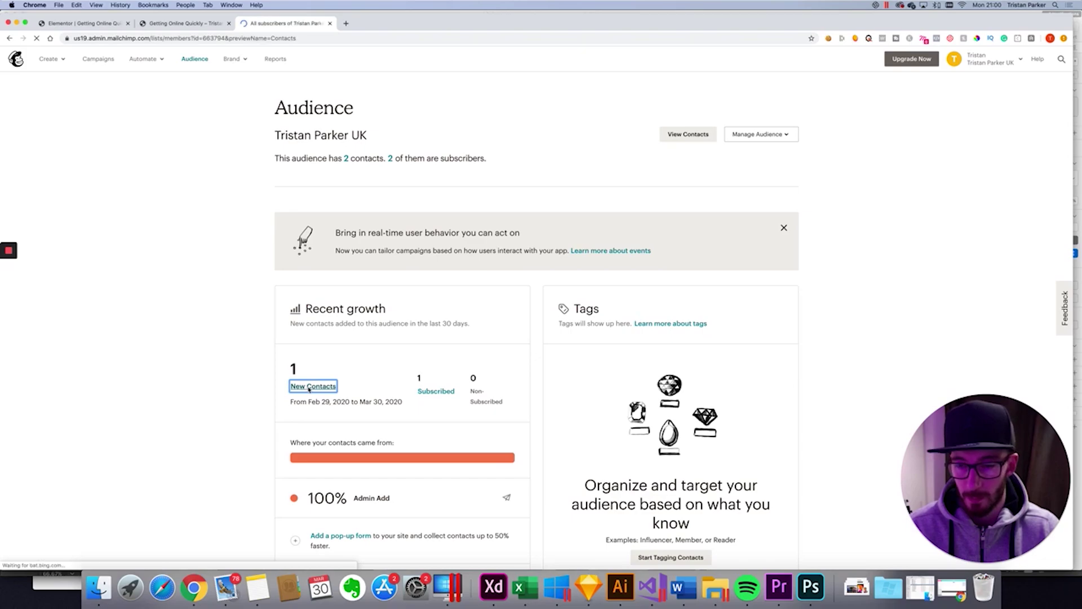